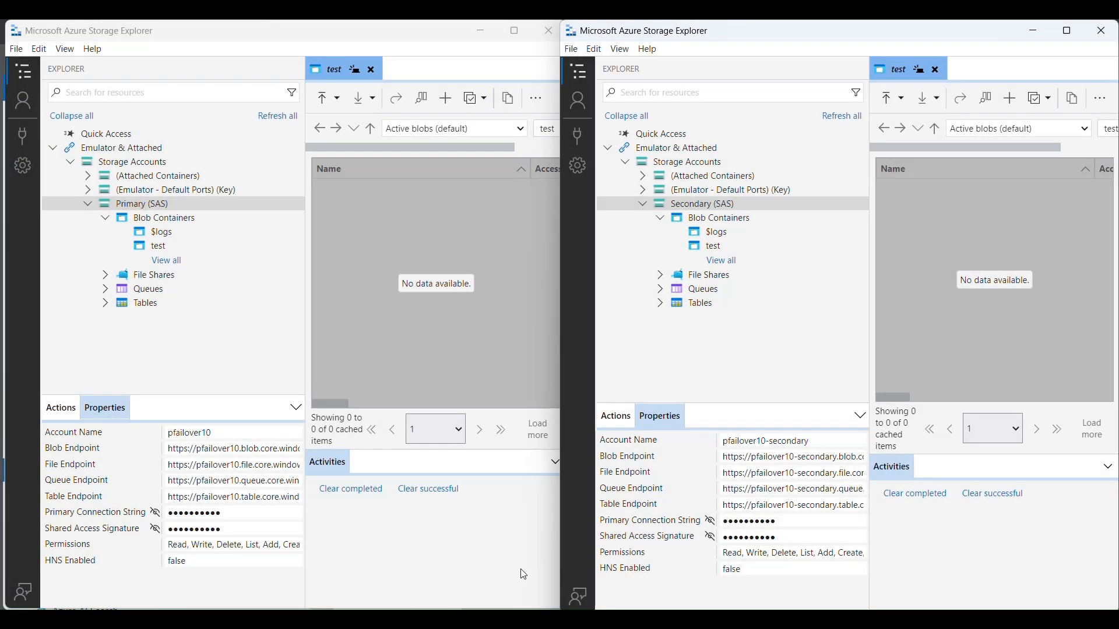
- Collapse the property details of both the primary and the secondary storage account
{"action": "left_click", "coordinate": [501, 565]}
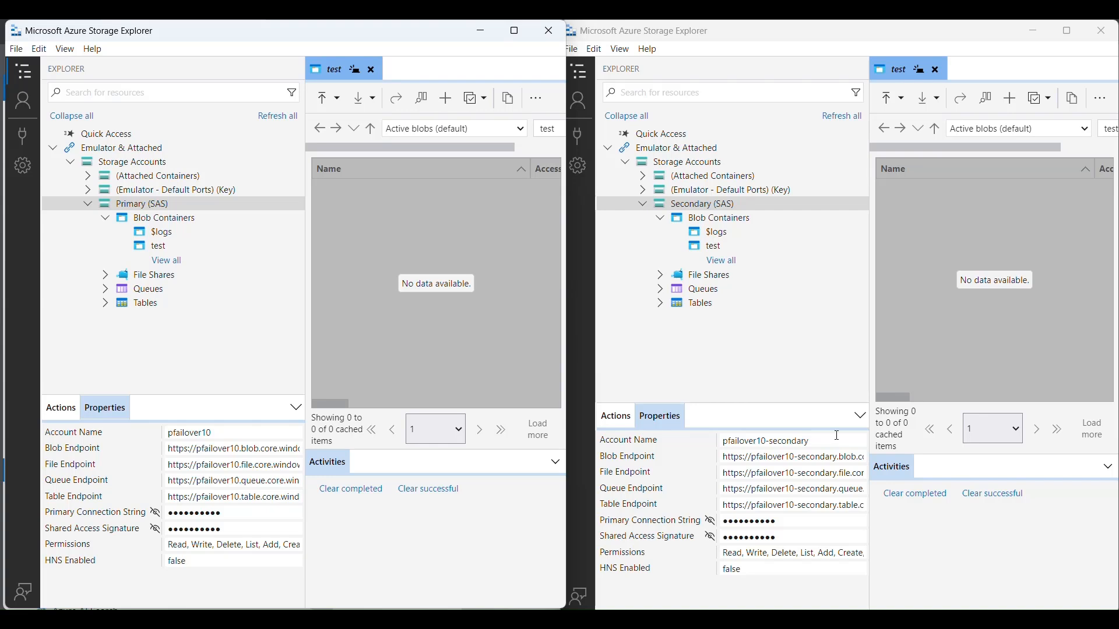
{"action": "left_click", "coordinate": [861, 416]}
{"action": "left_click", "coordinate": [297, 407]}
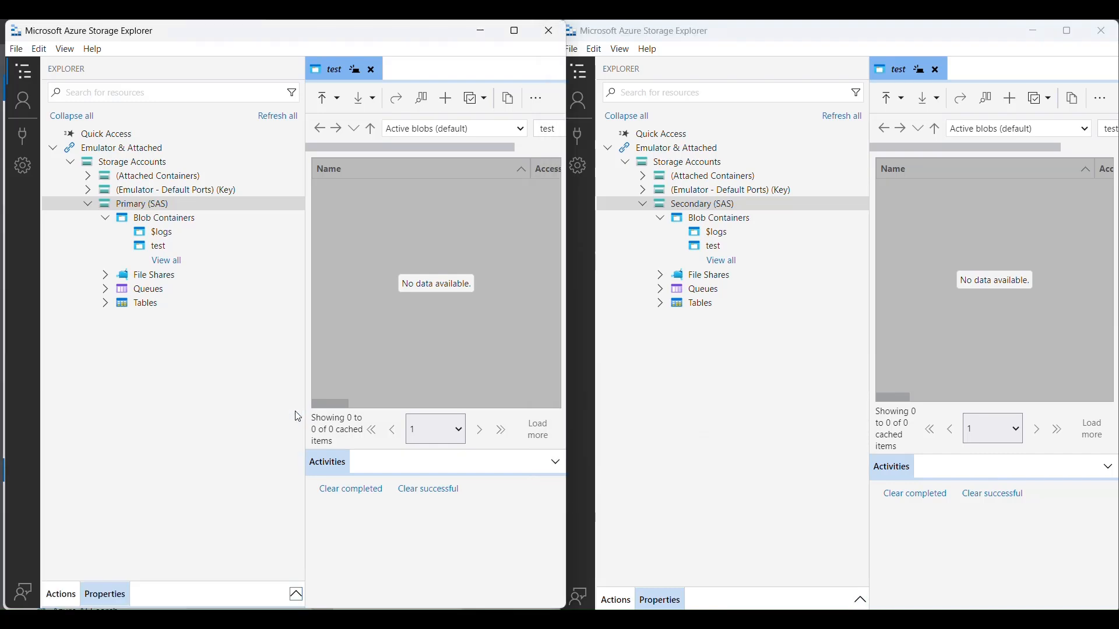
- Upload the Test Doc file from Test Folder to the test blob container of the primary account
{"action": "left_click", "coordinate": [197, 247]}
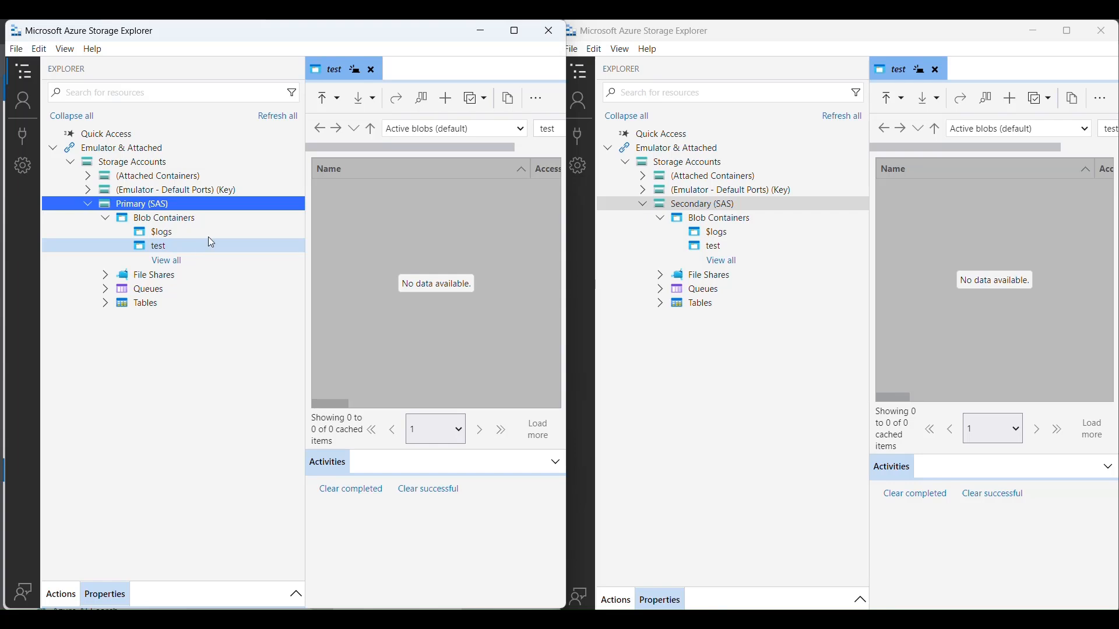
{"action": "left_click", "coordinate": [179, 246]}
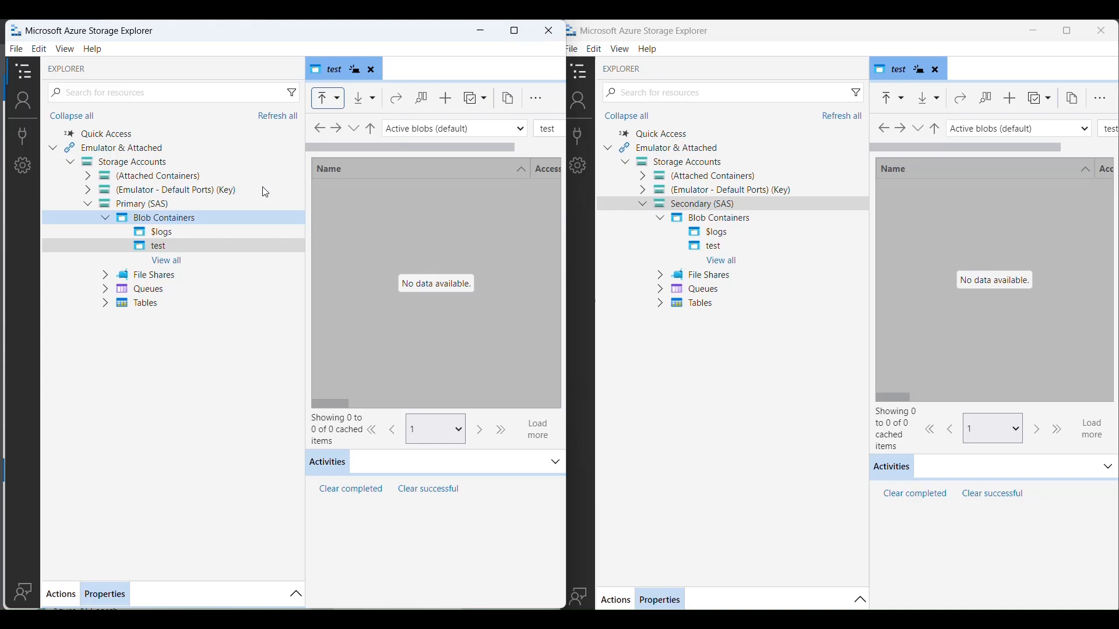
{"action": "left_click", "coordinate": [335, 108]}
{"action": "left_click", "coordinate": [358, 146]}
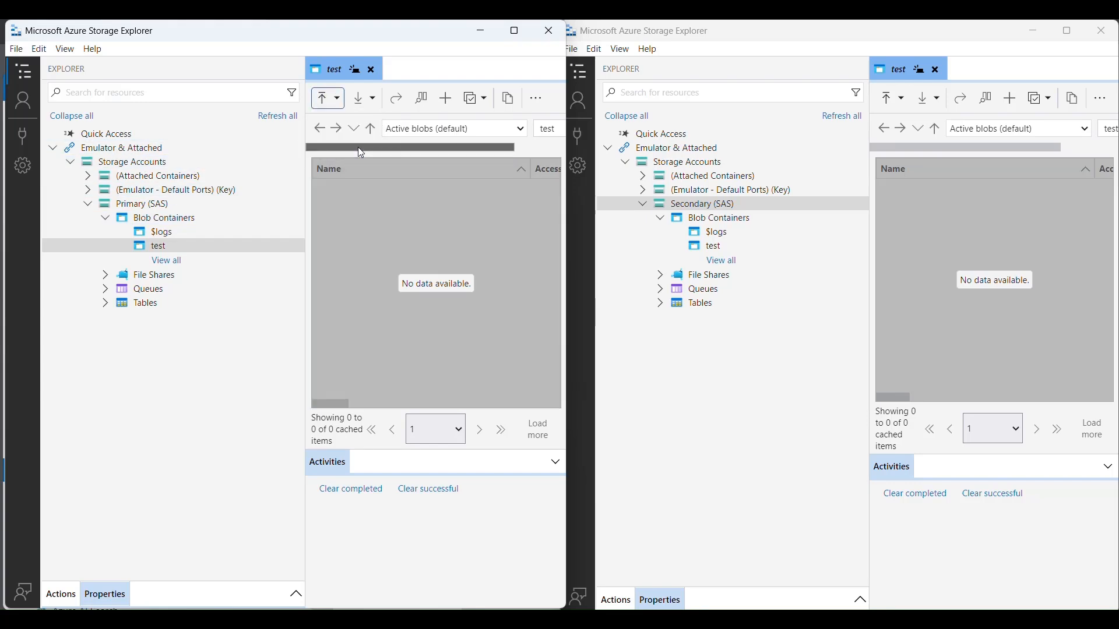
{"action": "left_click", "coordinate": [595, 191]}
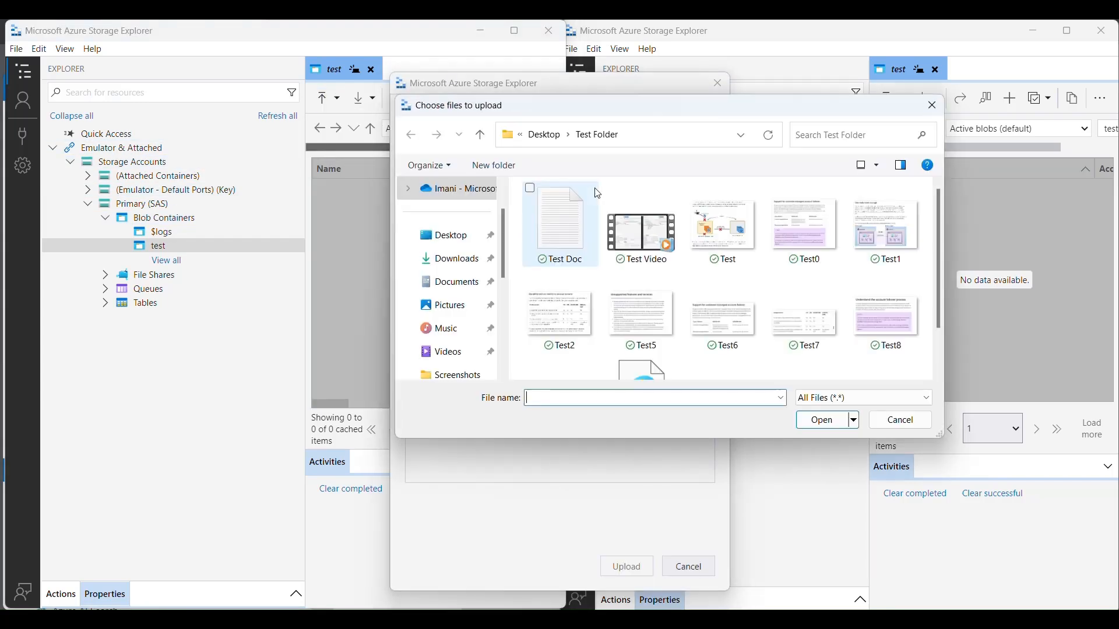
{"action": "left_click", "coordinate": [565, 208]}
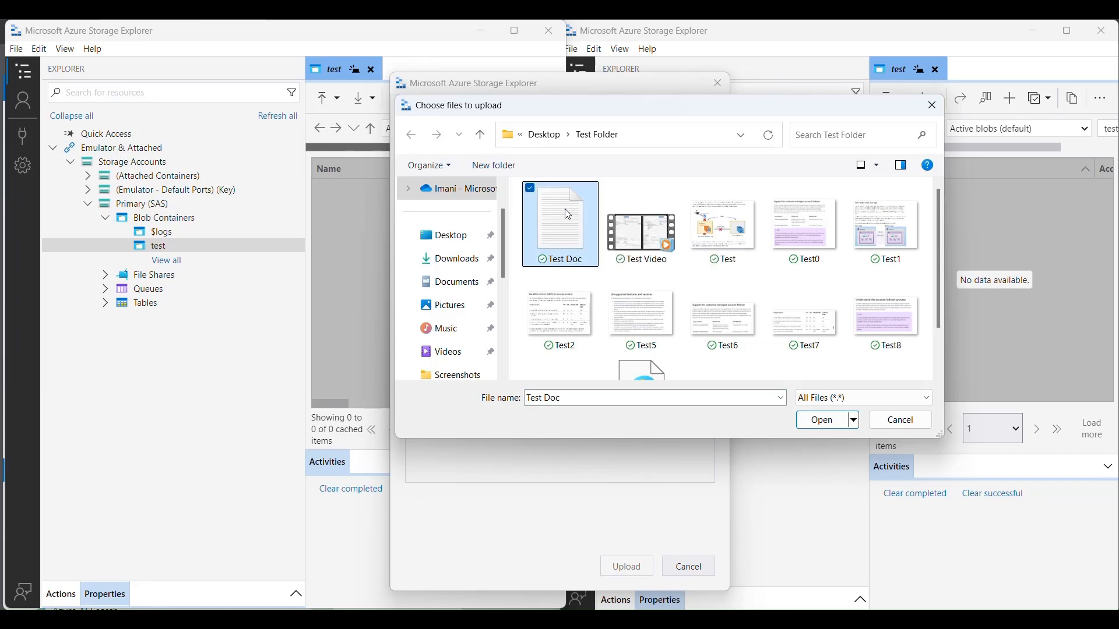
{"action": "left_click", "coordinate": [820, 421]}
{"action": "left_click", "coordinate": [627, 565]}
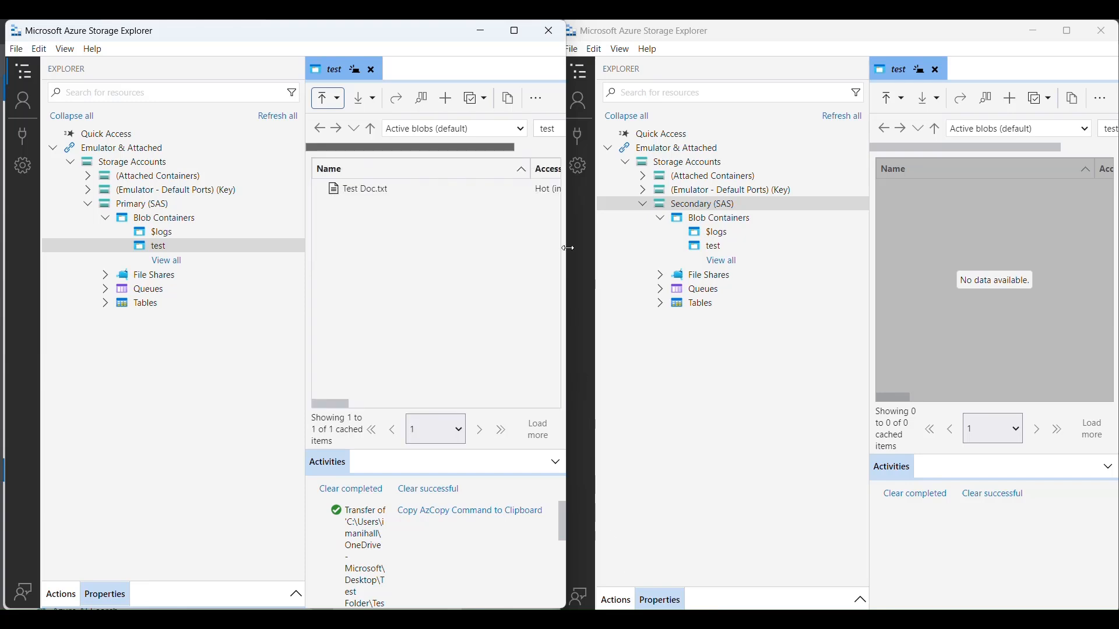
- Refresh the test container's blob listing in the primary account and in the secondary account
{"action": "left_click", "coordinate": [540, 106]}
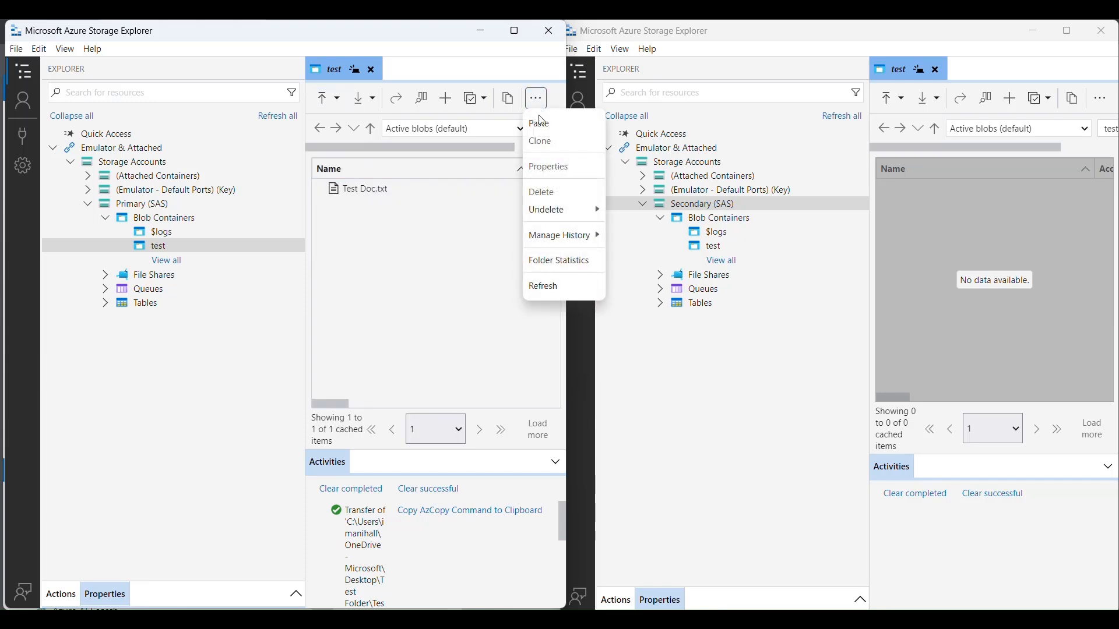
{"action": "left_click", "coordinate": [573, 285]}
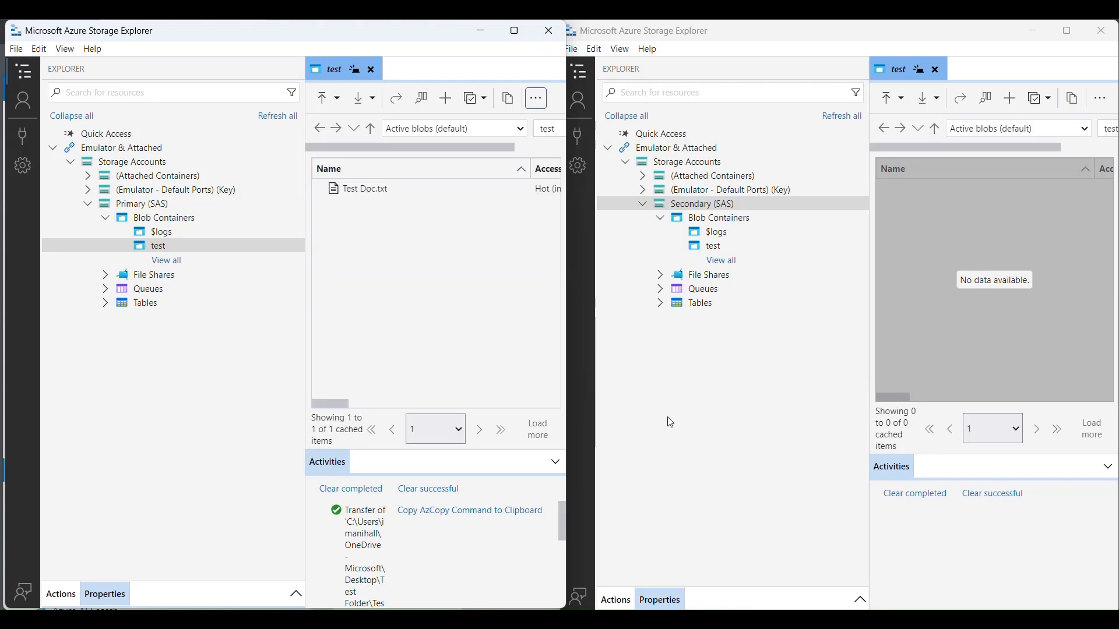
{"action": "left_click", "coordinate": [796, 391]}
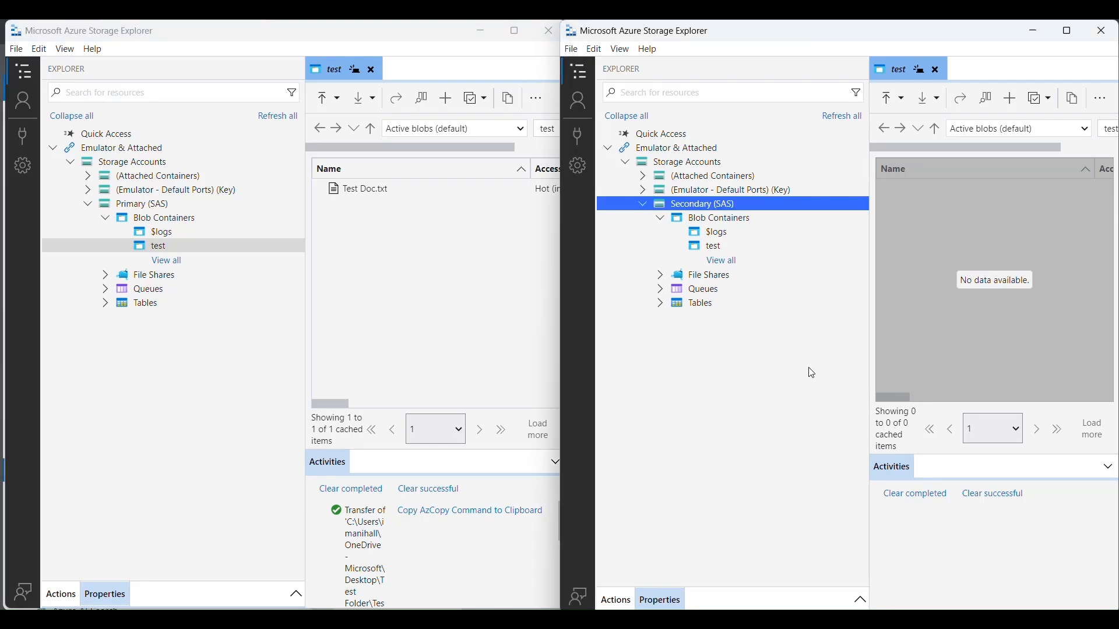
{"action": "left_click", "coordinate": [1102, 99]}
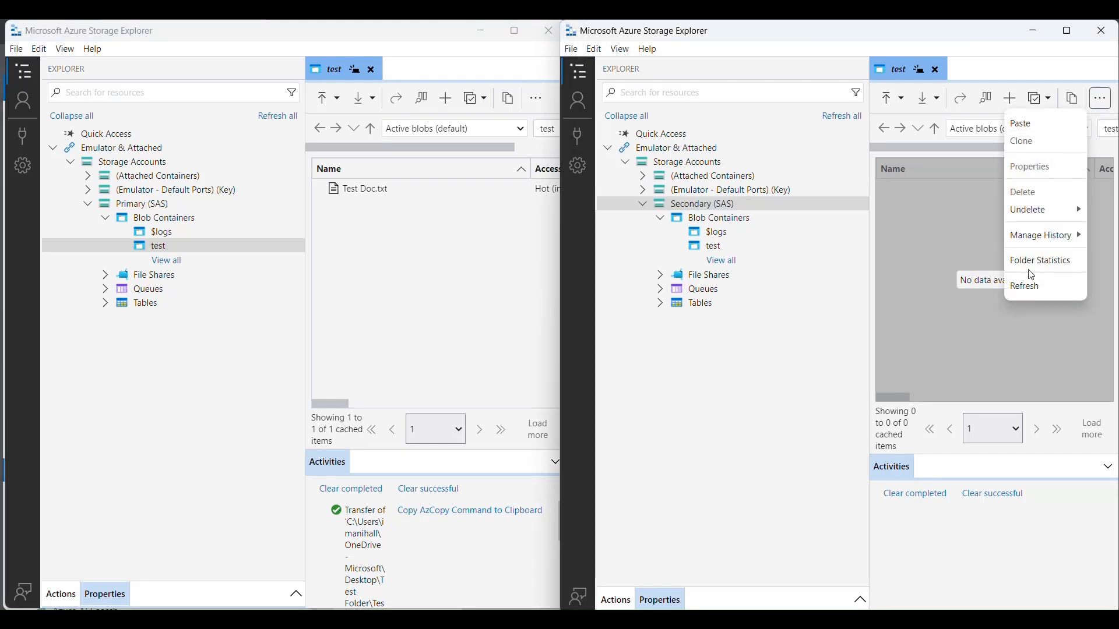
{"action": "left_click", "coordinate": [1039, 285]}
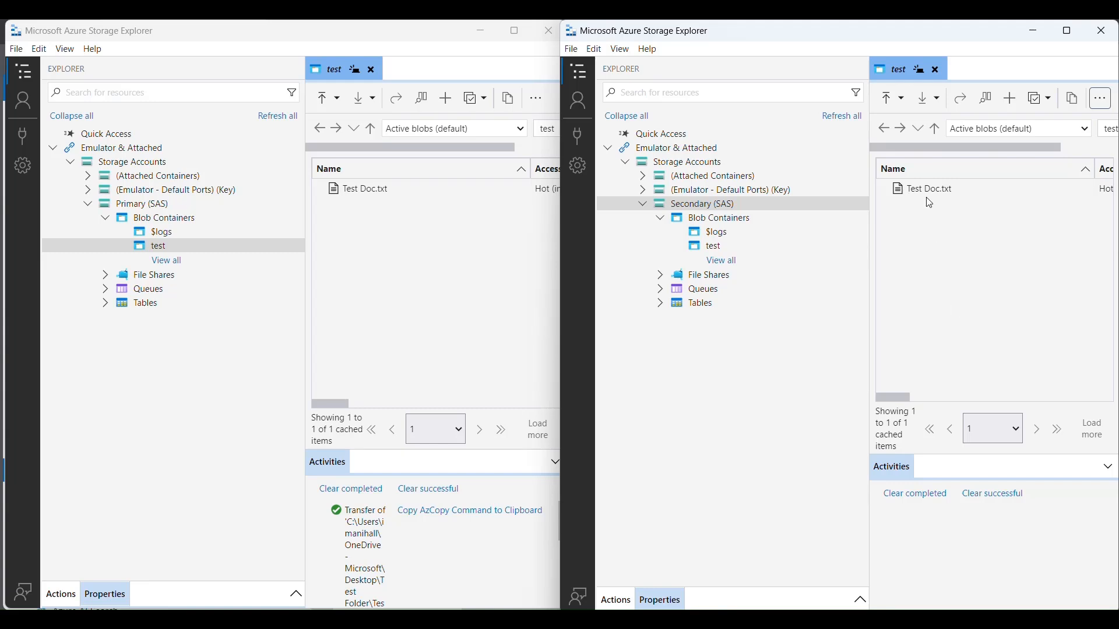
- Try to upload the image file Test from Test Folder to the secondary account's test container
{"action": "left_click", "coordinate": [892, 98]}
{"action": "left_click", "coordinate": [938, 142]}
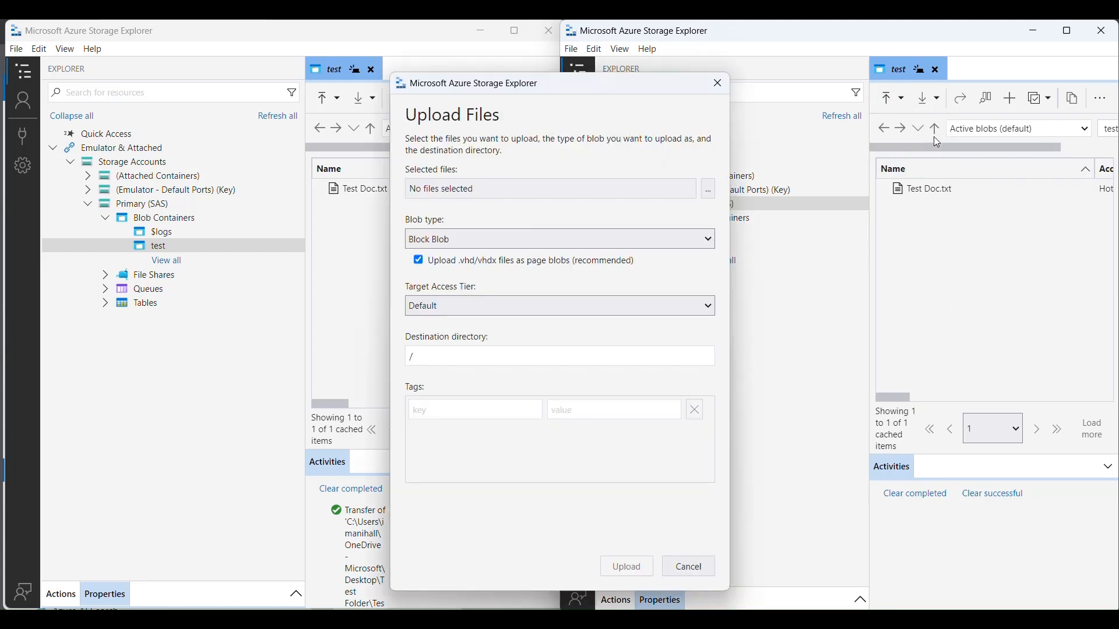
{"action": "left_click", "coordinate": [598, 187]}
{"action": "left_click", "coordinate": [723, 227]}
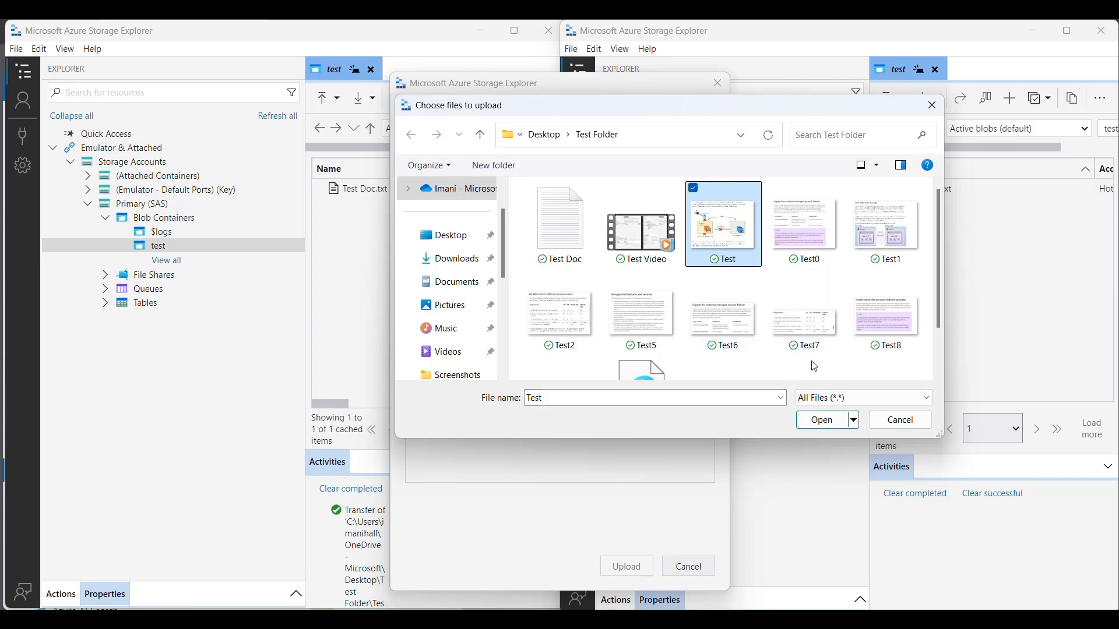
{"action": "left_click", "coordinate": [840, 424]}
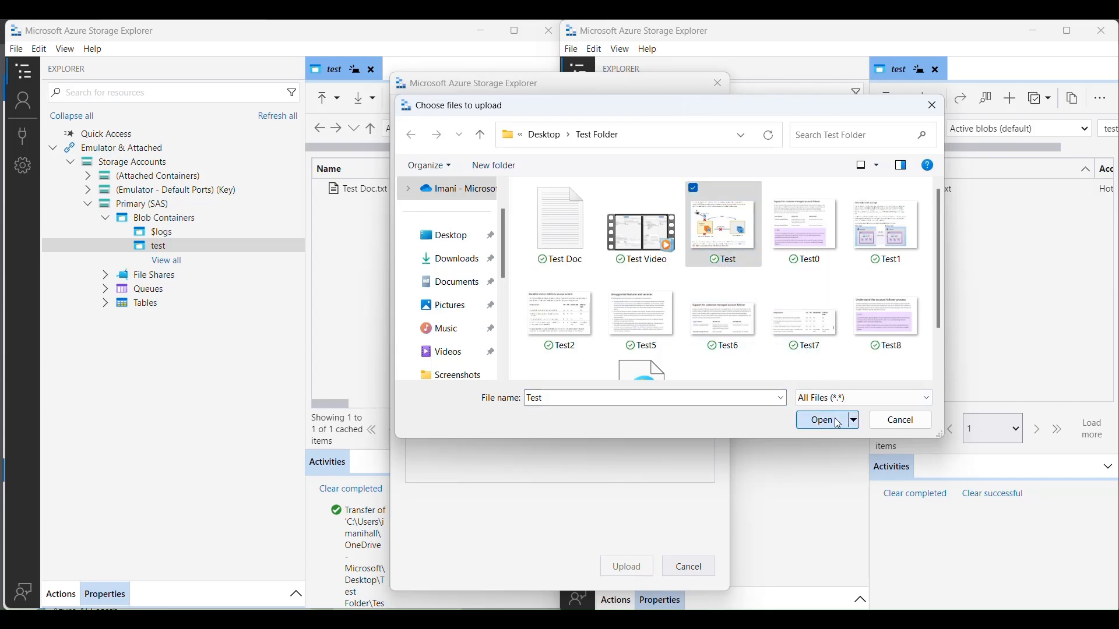
{"action": "left_click", "coordinate": [624, 567]}
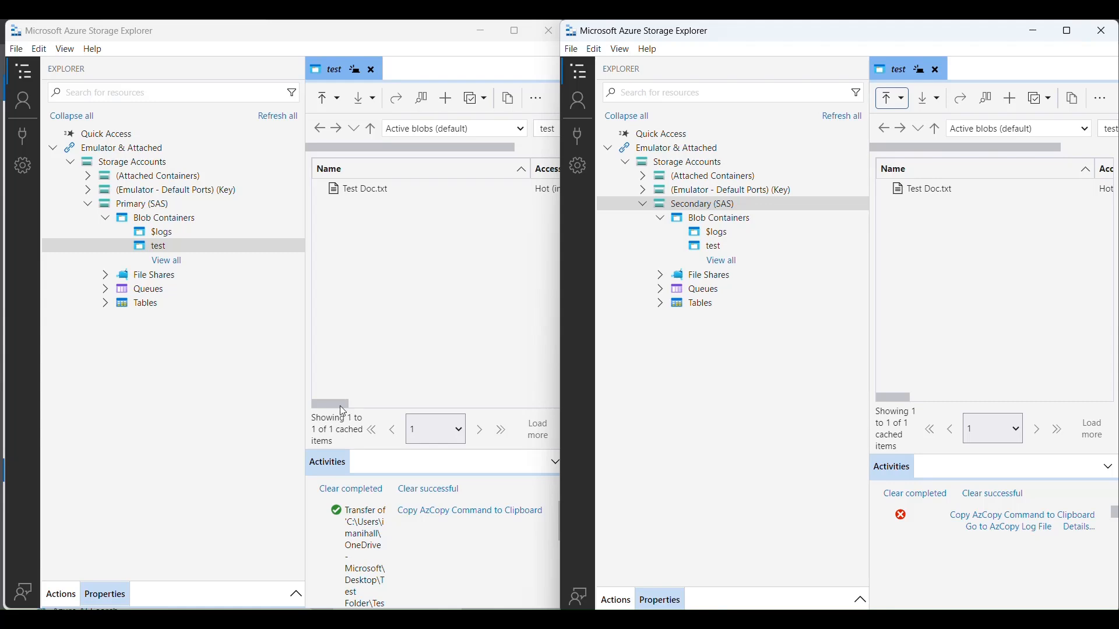
- Upload the whole Test Folder to the test blob container of the primary account
{"action": "left_click", "coordinate": [328, 100]}
{"action": "left_click", "coordinate": [328, 100]}
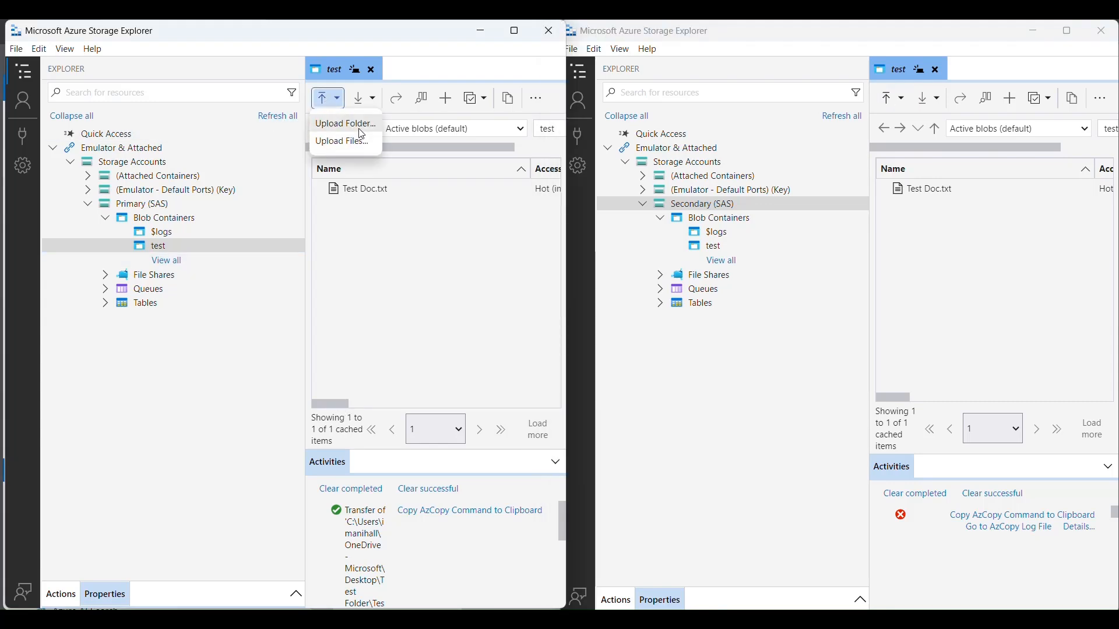
{"action": "left_click", "coordinate": [349, 122]}
{"action": "left_click", "coordinate": [617, 198]}
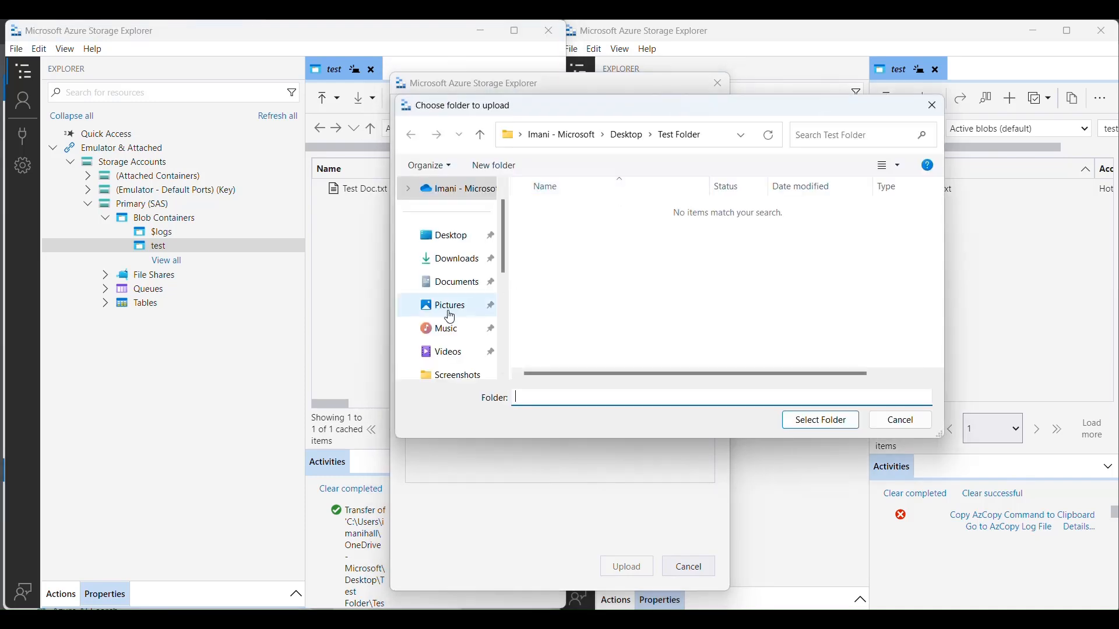
{"action": "scroll", "coordinate": [484, 303], "scroll_direction": "down", "scroll_amount": 3}
{"action": "left_click", "coordinate": [466, 304]}
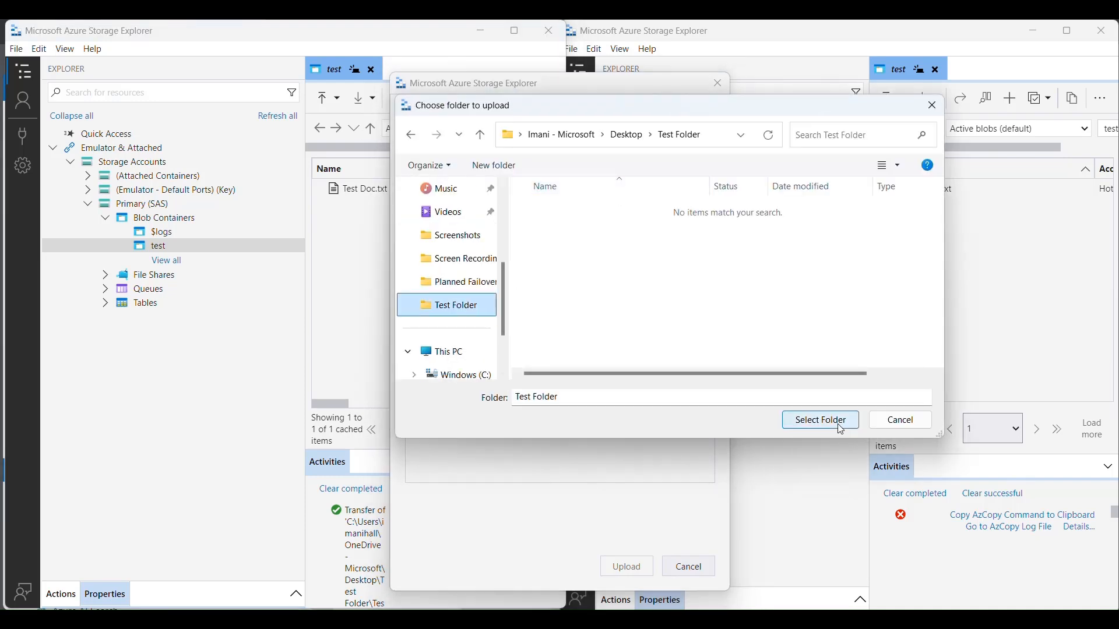
{"action": "left_click", "coordinate": [841, 430]}
{"action": "left_click", "coordinate": [625, 567]}
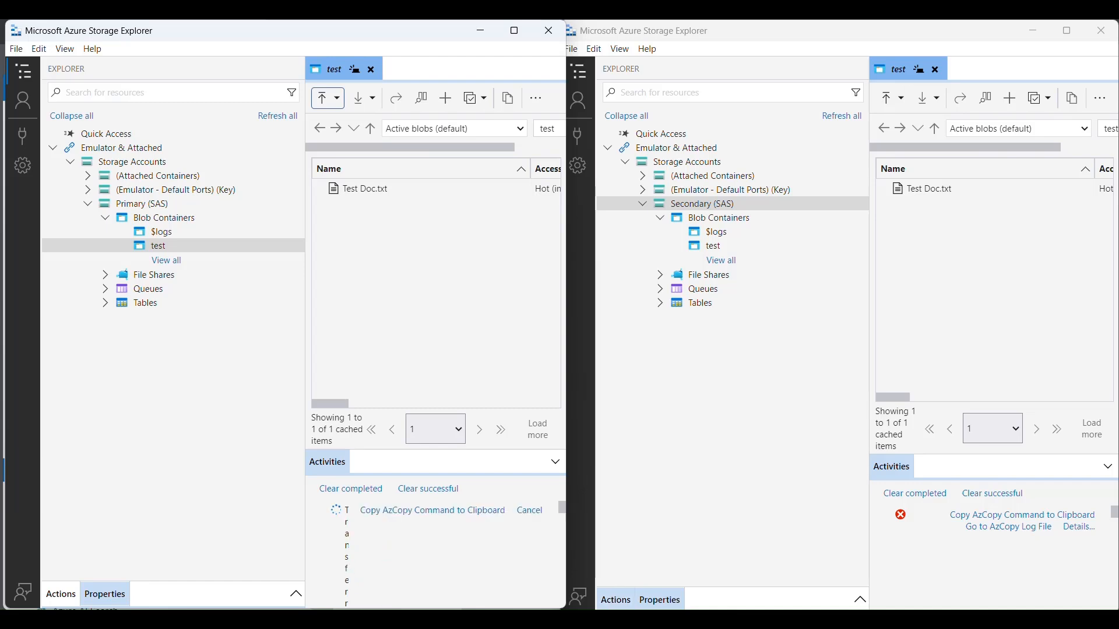
- Switch to the Azure portal and start a planned failover (Preview) of storage account pfailover10, confirming it with "yes"
{"action": "mouse_move", "coordinate": [753, 620]}
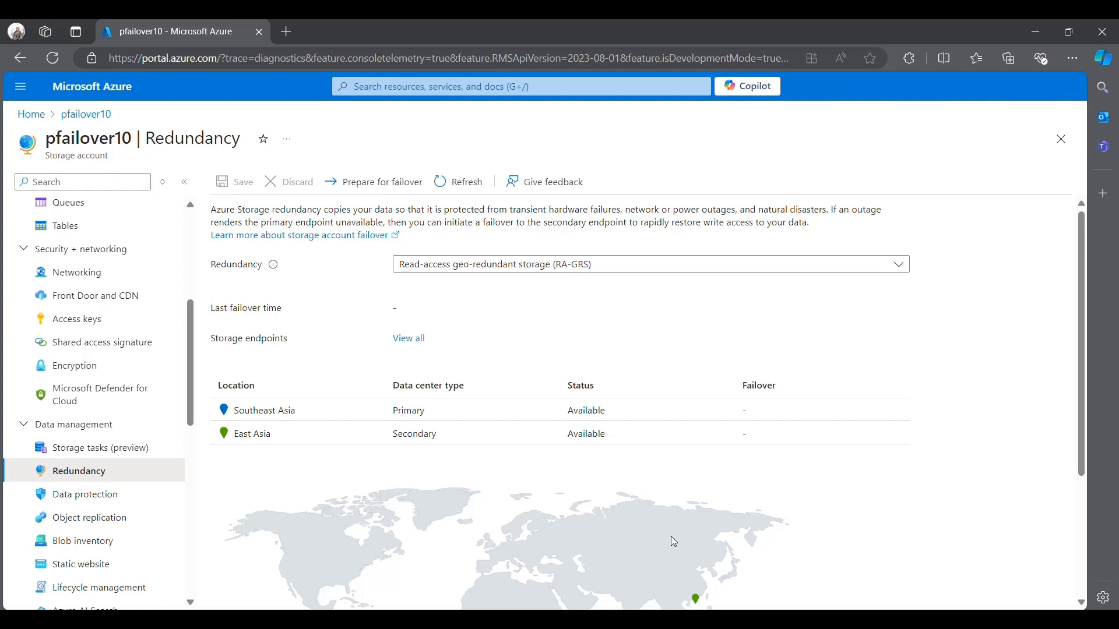
{"action": "left_click", "coordinate": [371, 185]}
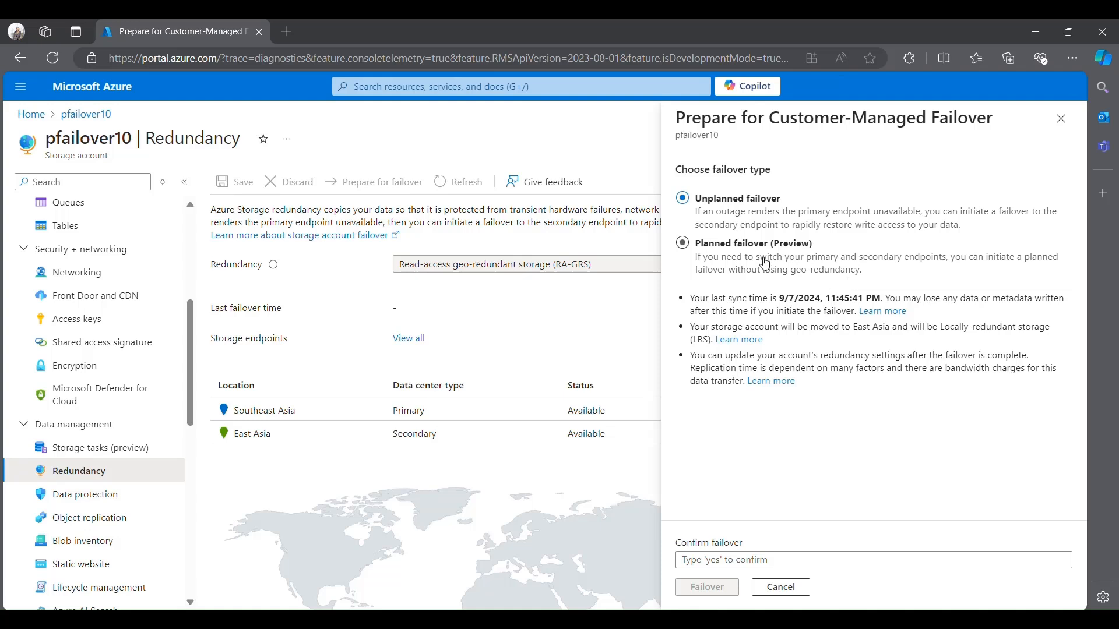
{"action": "left_click", "coordinate": [746, 258]}
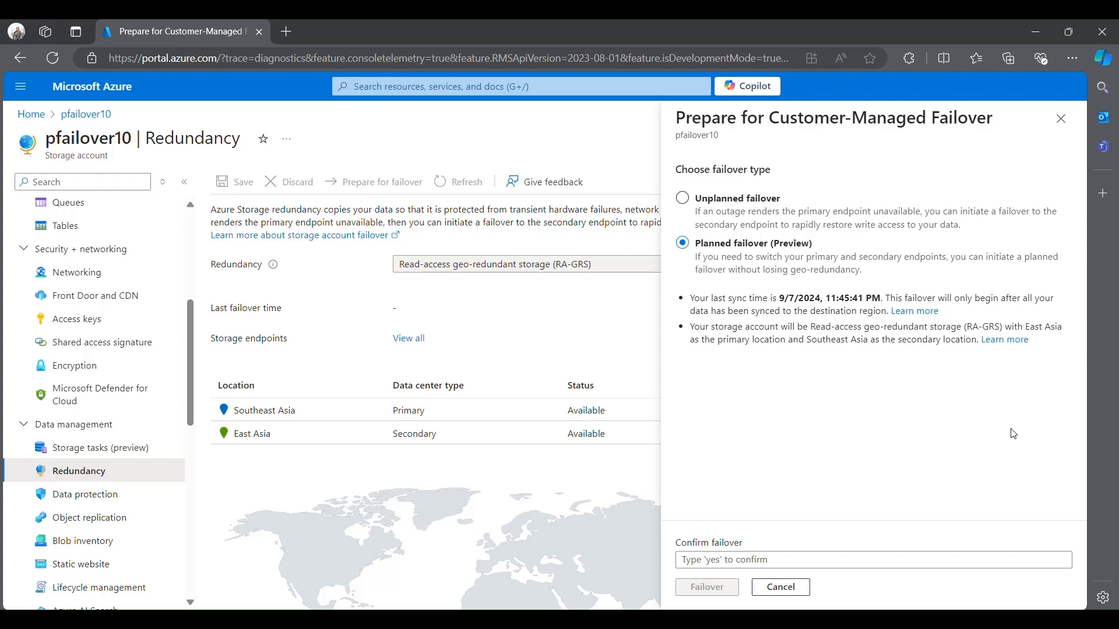
{"action": "left_click", "coordinate": [874, 556]}
{"action": "type", "text": "yes"}
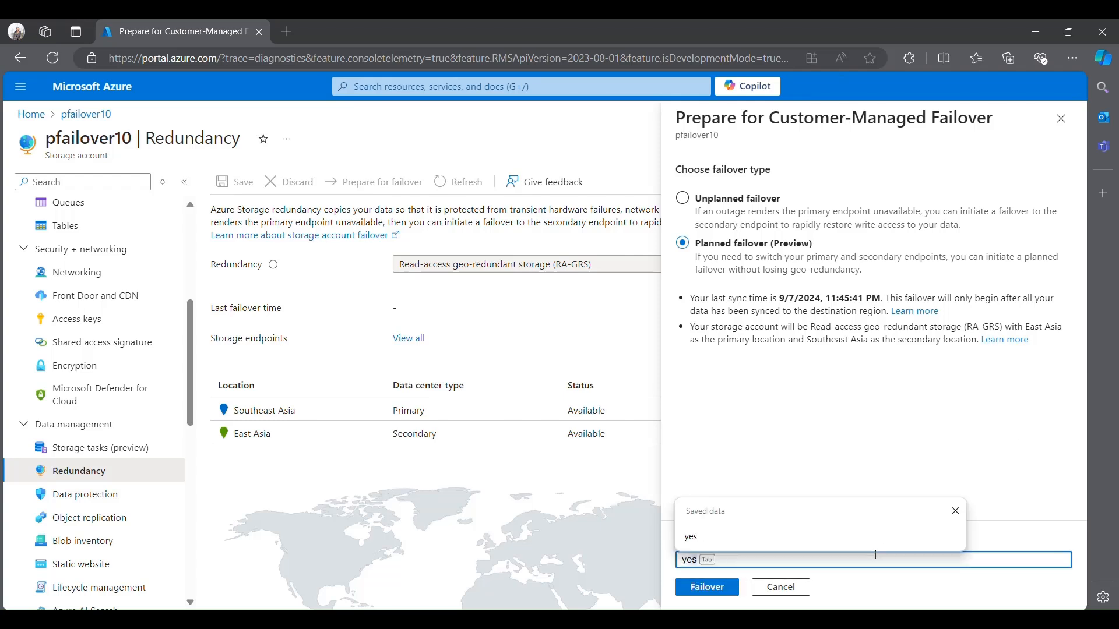
{"action": "left_click", "coordinate": [732, 589]}
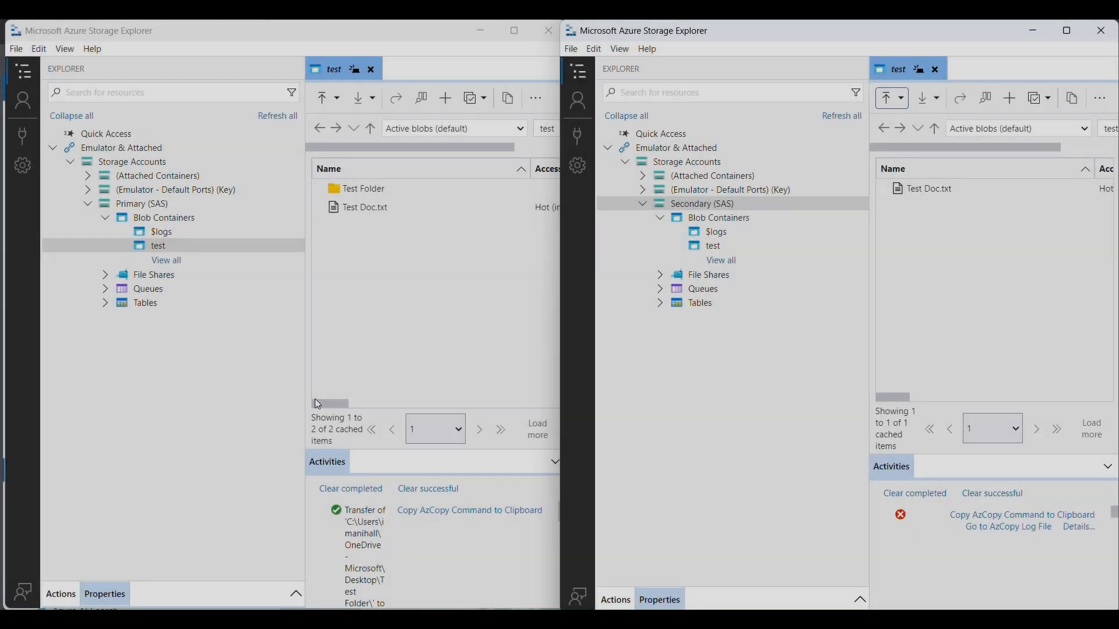
- Switch back to Storage Explorer and refresh the secondary account's test container listing
{"action": "left_click", "coordinate": [218, 447]}
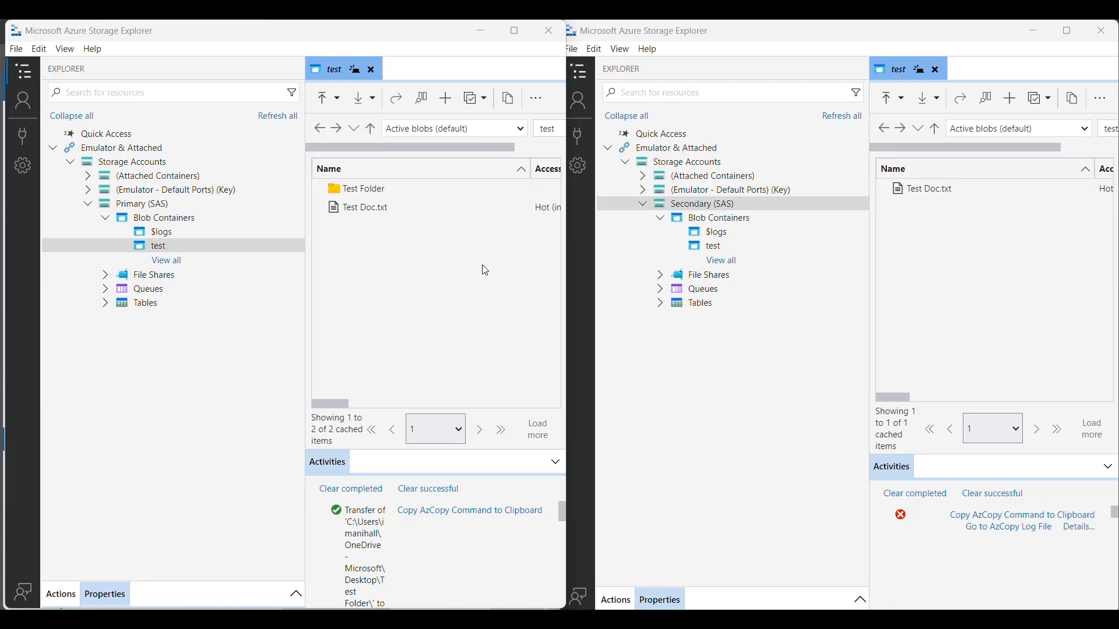
{"action": "left_click", "coordinate": [1103, 99]}
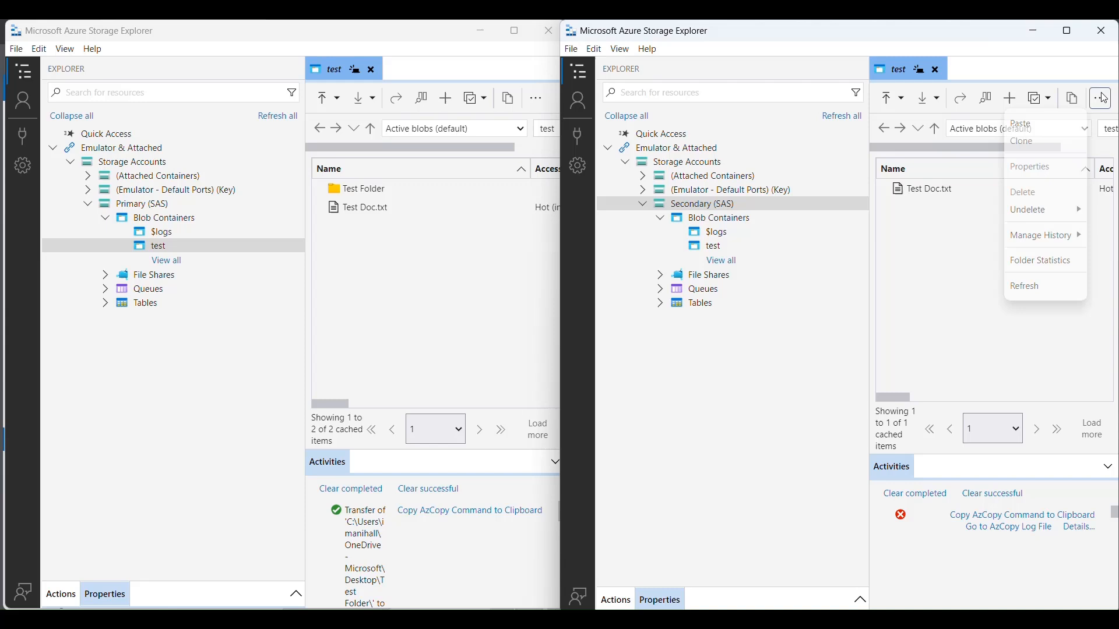
{"action": "left_click", "coordinate": [1055, 278]}
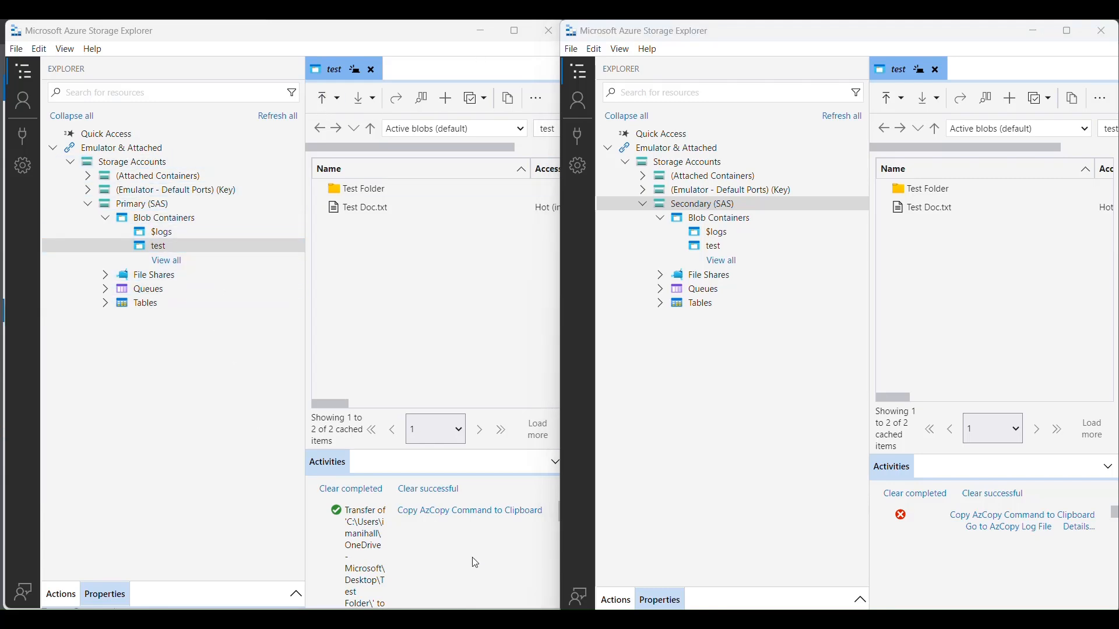
- Try to upload Test6.png from Test Folder to the primary account's test container as a block blob
{"action": "left_click", "coordinate": [330, 99]}
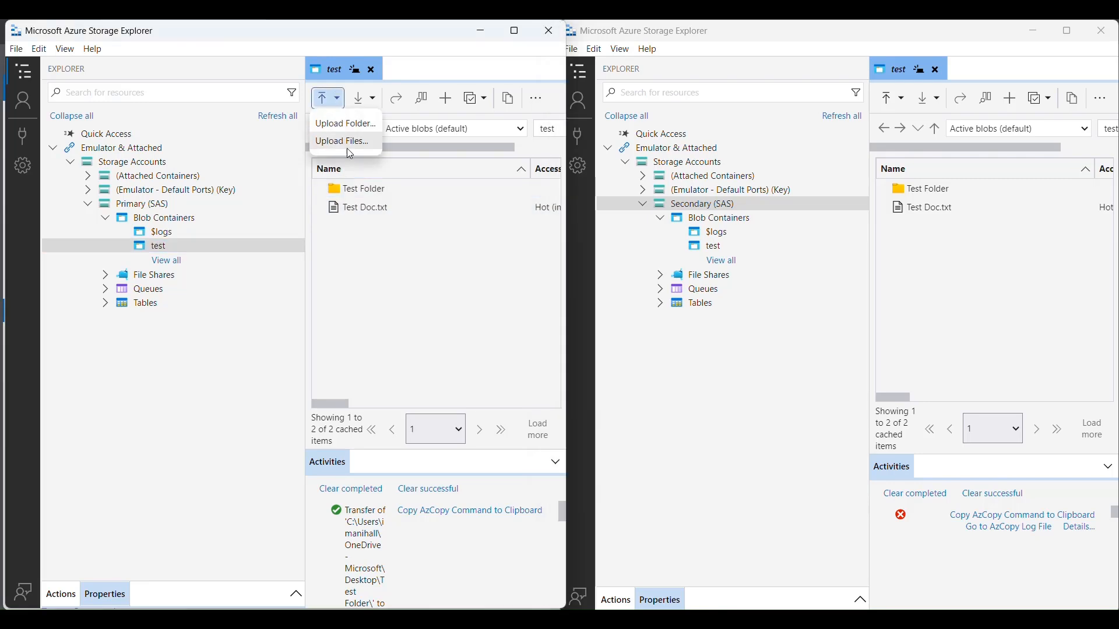
{"action": "left_click", "coordinate": [347, 142]}
{"action": "left_click", "coordinate": [607, 192]}
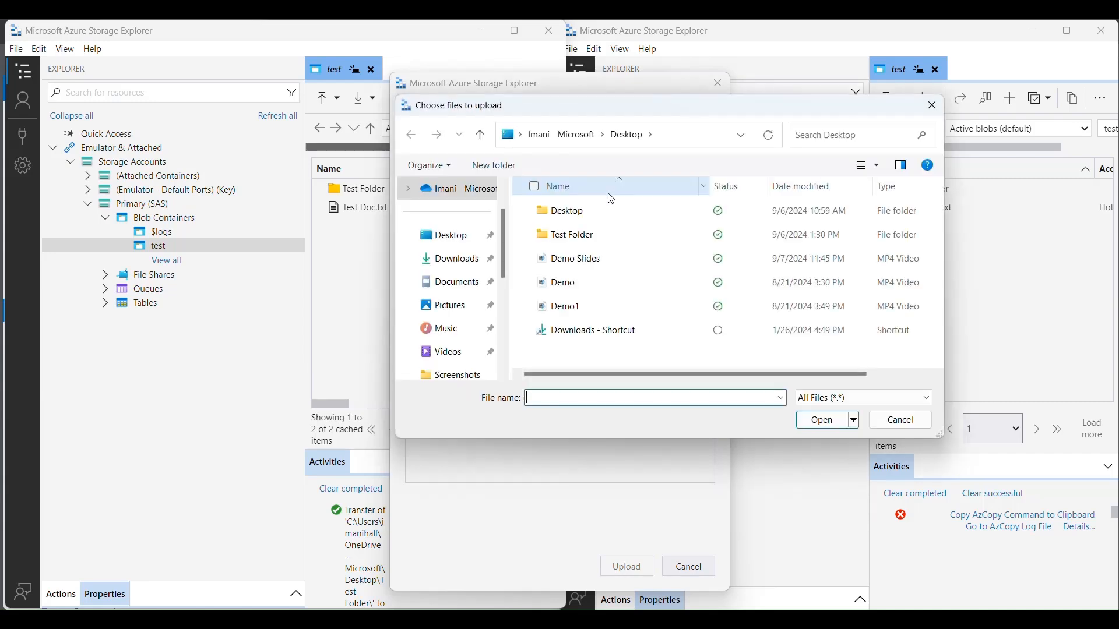
{"action": "scroll", "coordinate": [449, 326], "scroll_direction": "down", "scroll_amount": 2}
{"action": "left_click", "coordinate": [447, 305]}
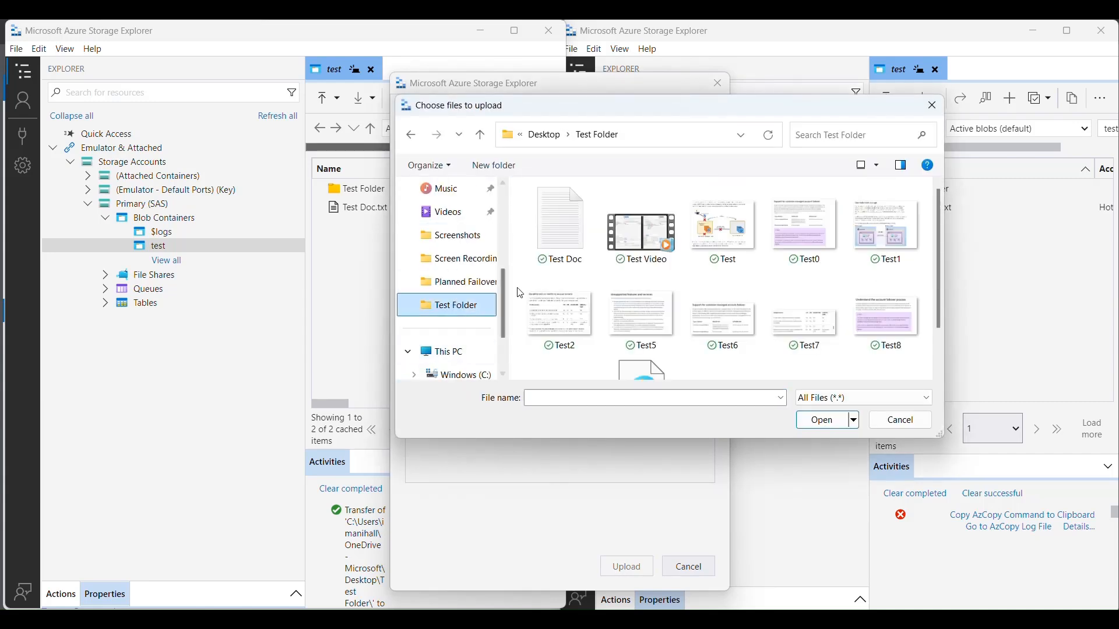
{"action": "left_click", "coordinate": [723, 320]}
{"action": "left_click", "coordinate": [822, 420]}
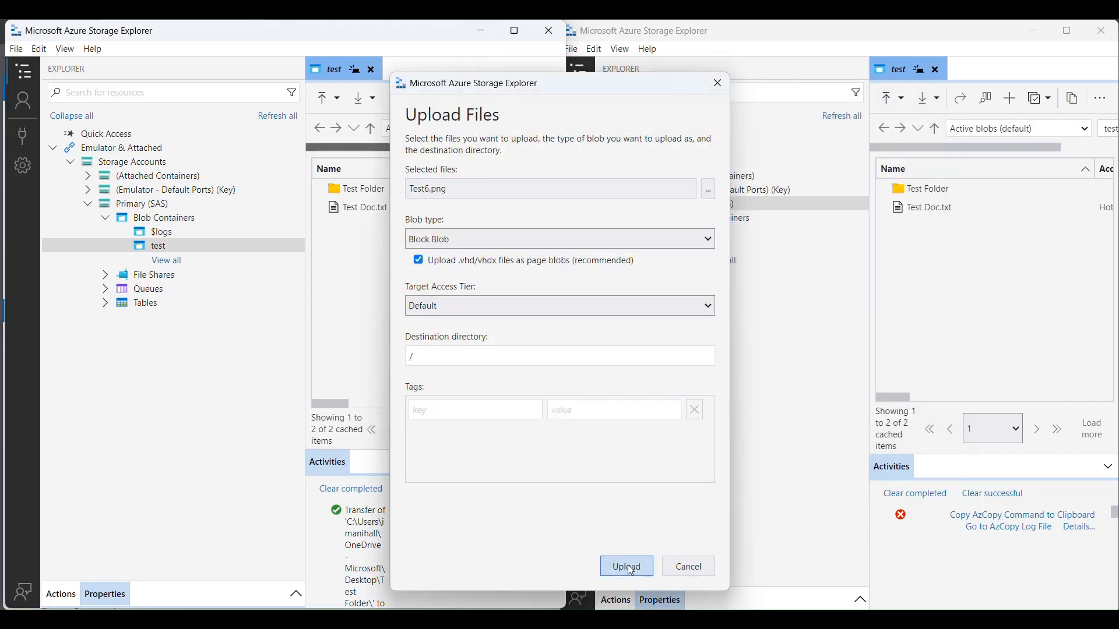
{"action": "left_click", "coordinate": [626, 570]}
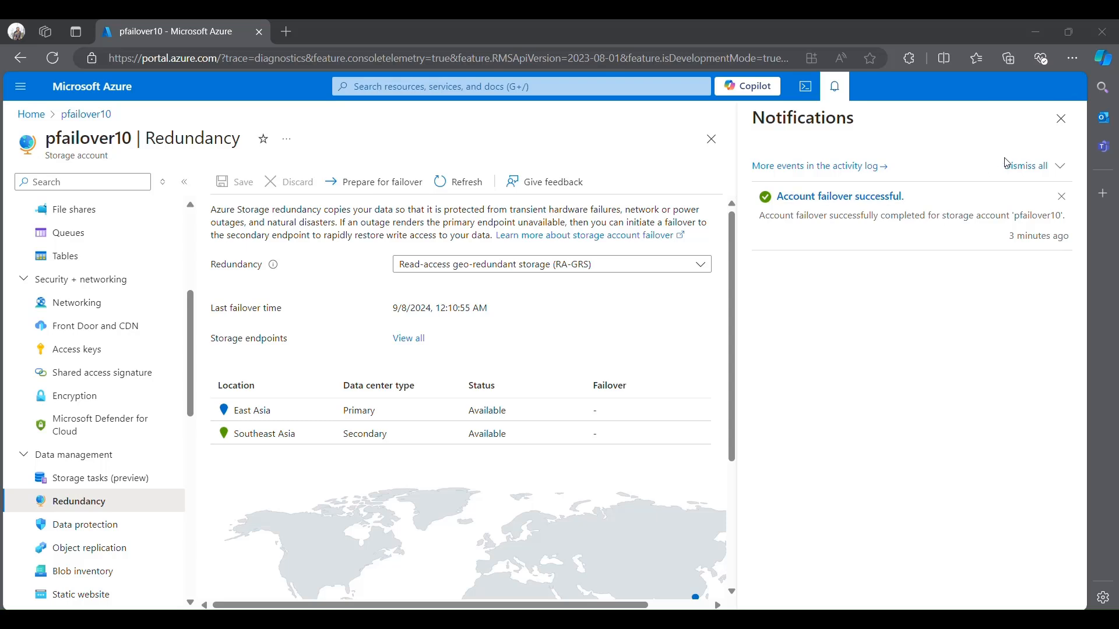
- Switch to the Azure portal and close the notifications on the pfailover10 redundancy page
{"action": "left_click", "coordinate": [1061, 123]}
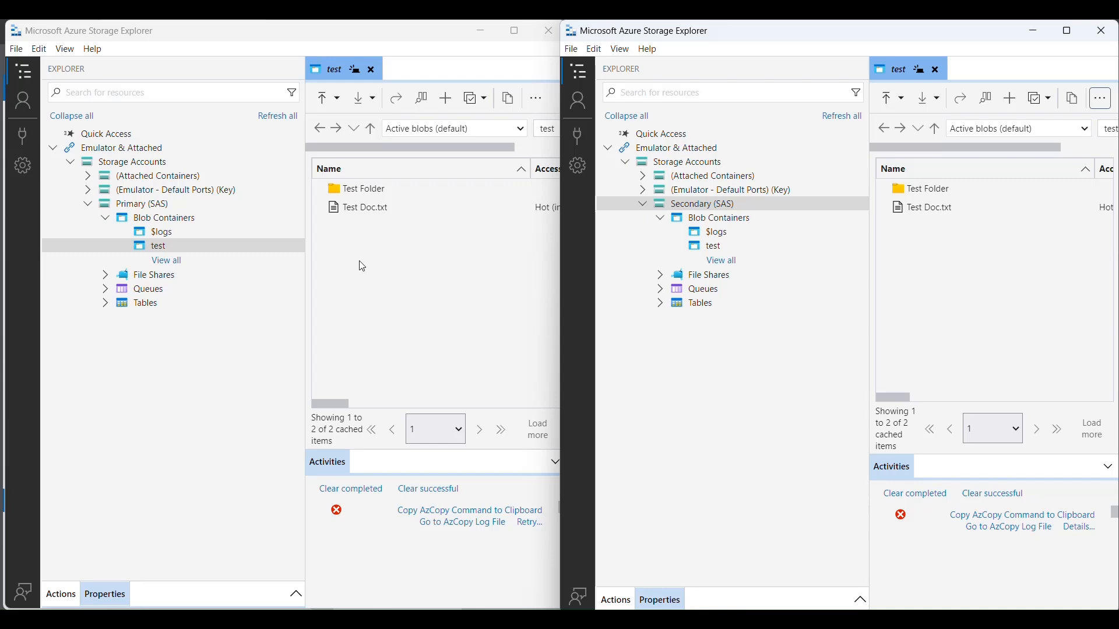
- Switch to Storage Explorer, upload TestNew.png from Test Folder to the primary account's test container as a block blob, and refresh the secondary account's test container listing
{"action": "left_click", "coordinate": [331, 99]}
{"action": "left_click", "coordinate": [364, 143]}
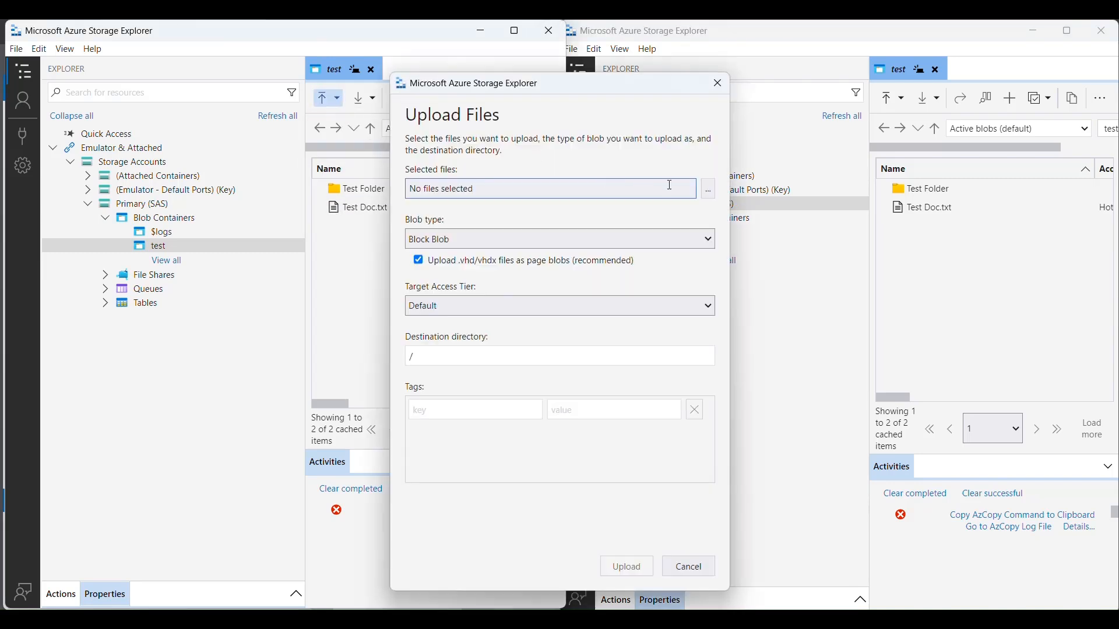
{"action": "left_click", "coordinate": [671, 186]}
{"action": "scroll", "coordinate": [719, 317], "scroll_direction": "down", "scroll_amount": 1}
{"action": "left_click", "coordinate": [720, 319]}
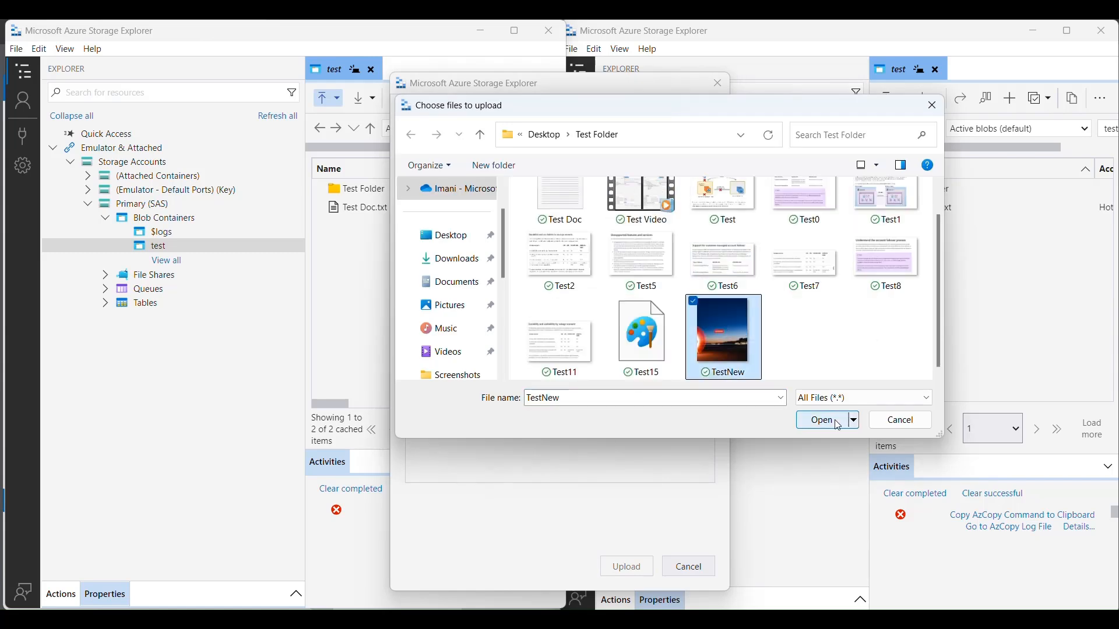
{"action": "left_click", "coordinate": [819, 420]}
{"action": "left_click", "coordinate": [624, 565]}
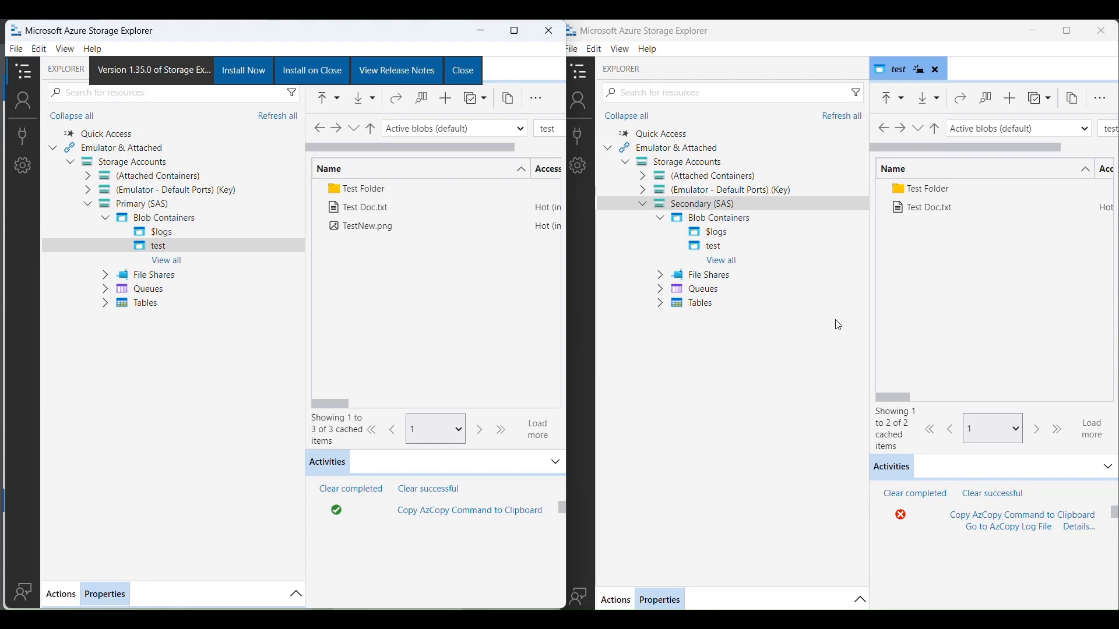
{"action": "left_click", "coordinate": [1103, 105]}
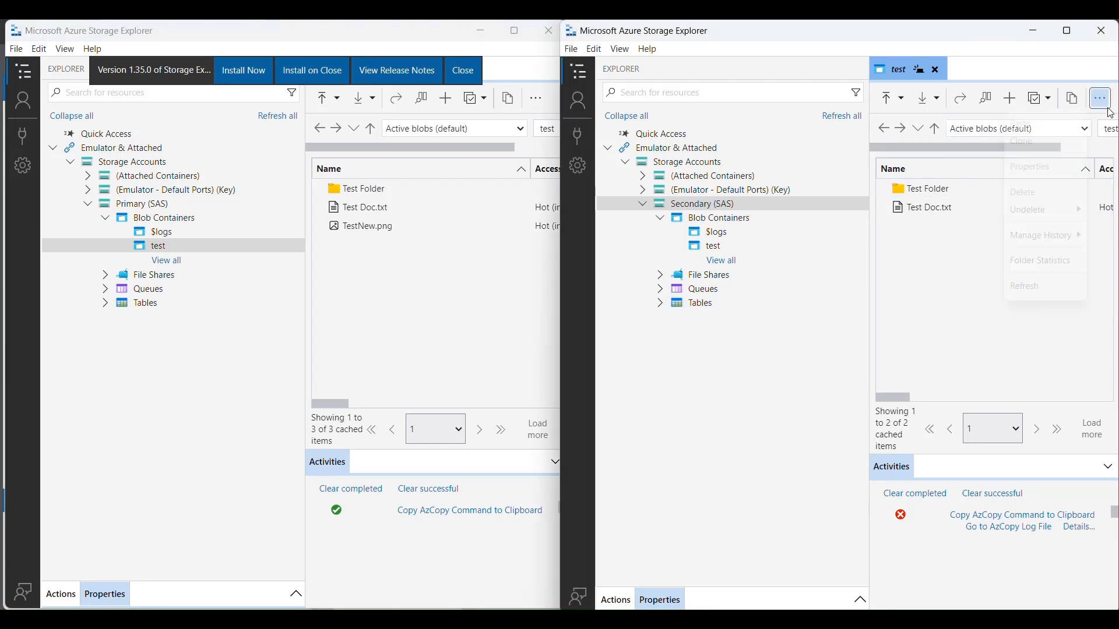
{"action": "left_click", "coordinate": [1038, 291]}
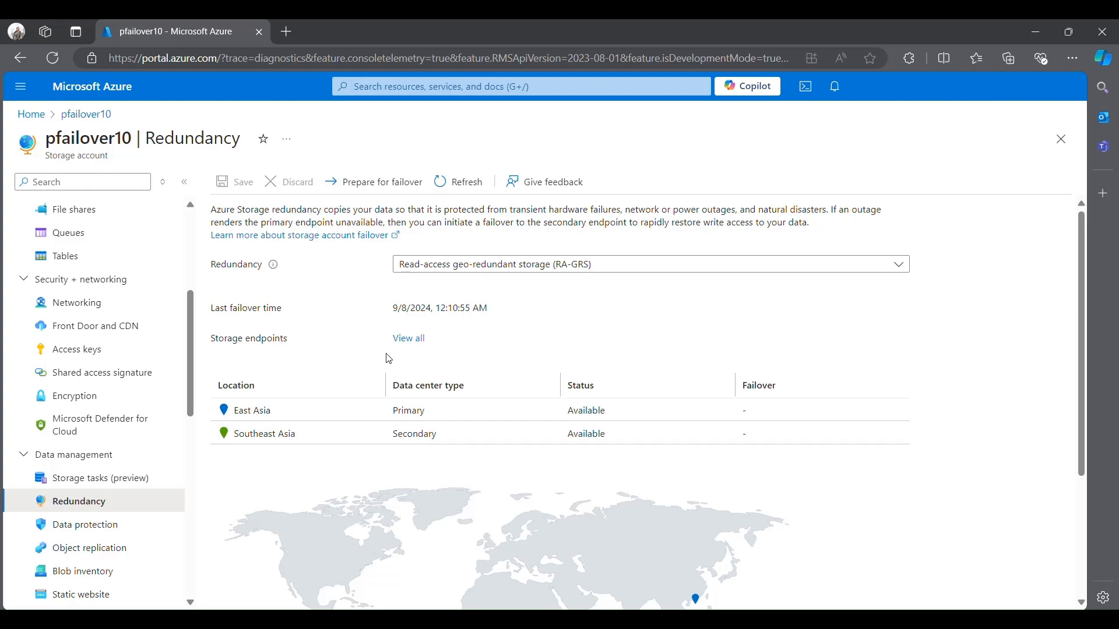
- Switch to the Azure portal and initiate another planned failover (Preview) of storage account pfailover10, confirming it with "yes"
{"action": "left_click", "coordinate": [378, 187]}
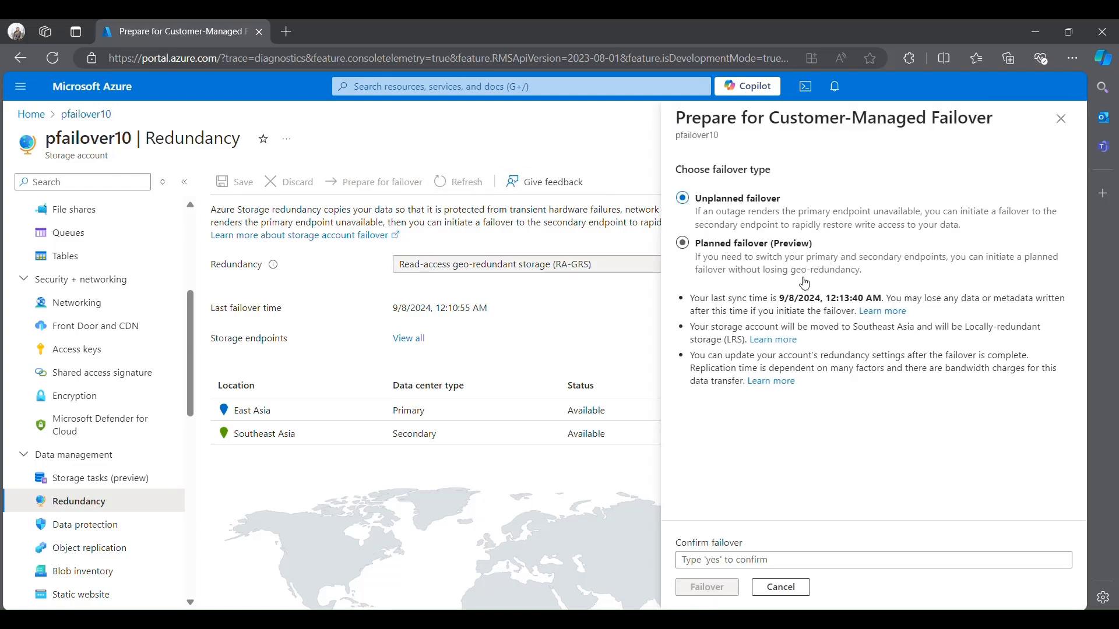
{"action": "left_click", "coordinate": [767, 258]}
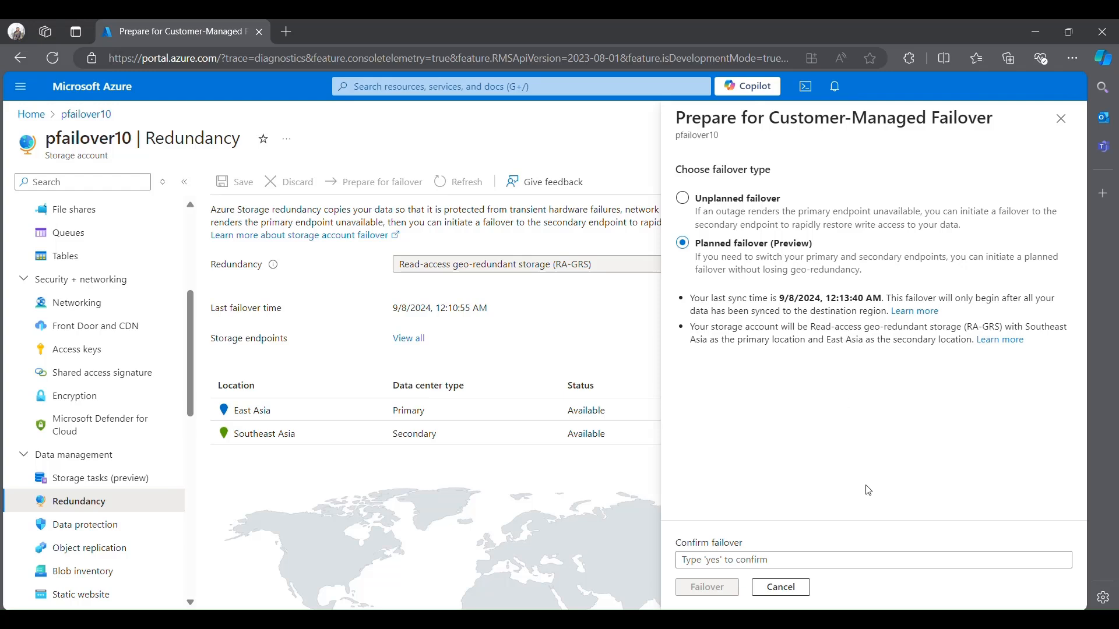
{"action": "left_click", "coordinate": [877, 560]}
{"action": "type", "text": "yes"}
{"action": "left_click", "coordinate": [702, 588]}
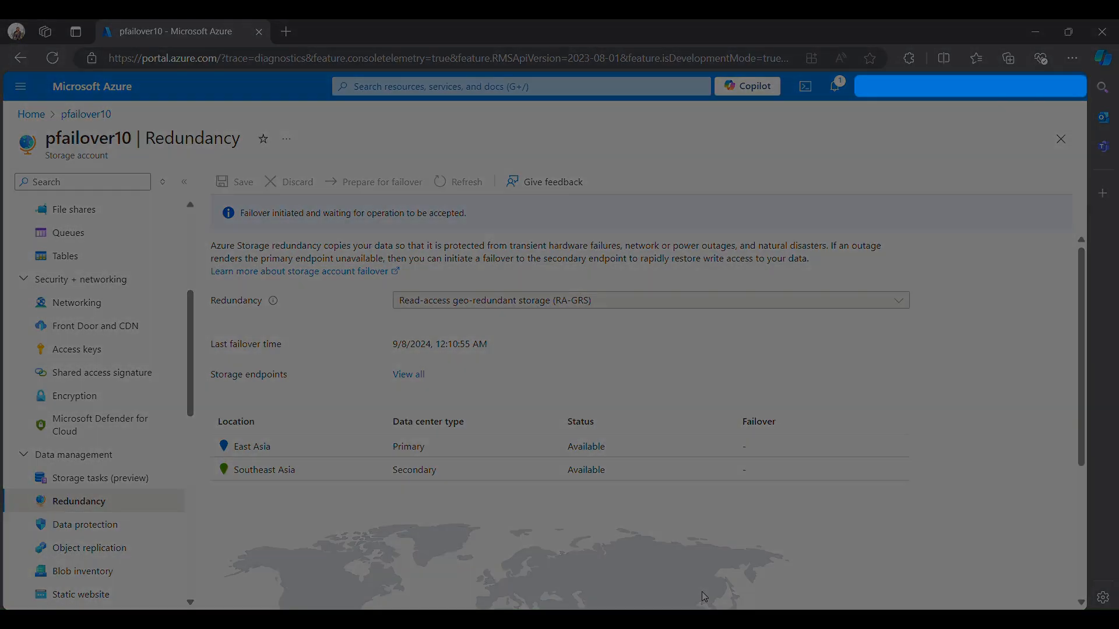
- Check the portal notifications for the status of the pfailover10 failover and close them
{"action": "left_click", "coordinate": [835, 86]}
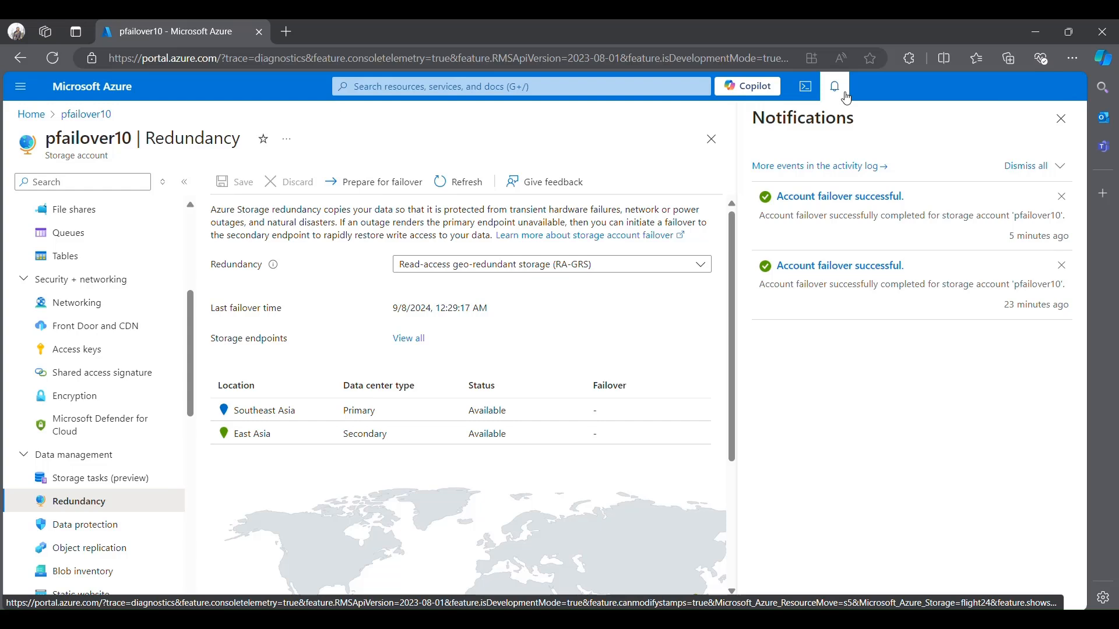
{"action": "left_click", "coordinate": [847, 98]}
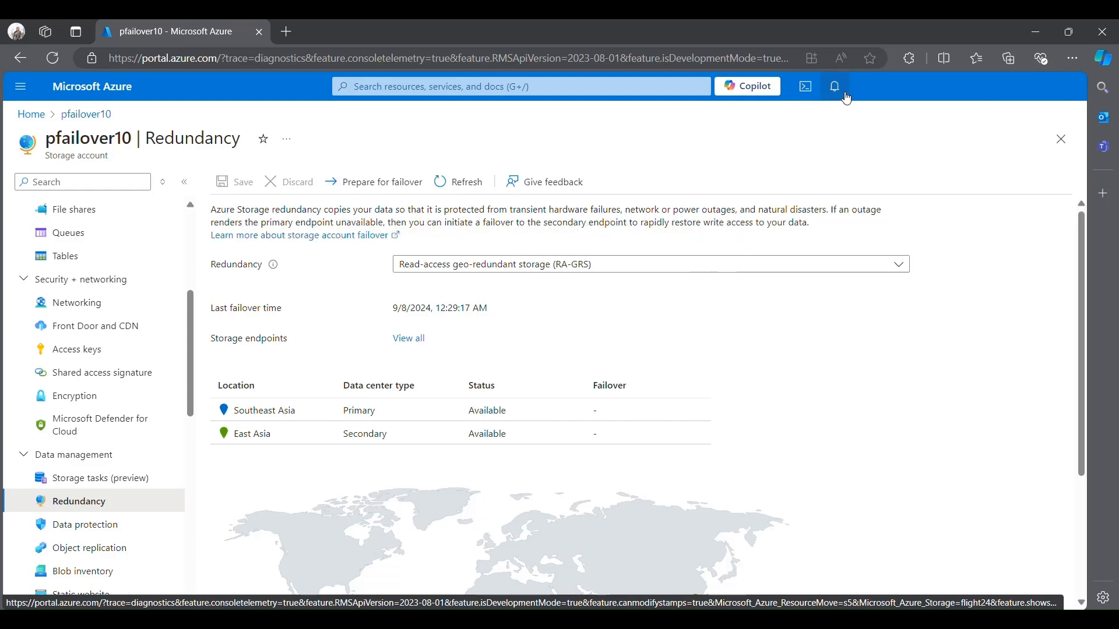